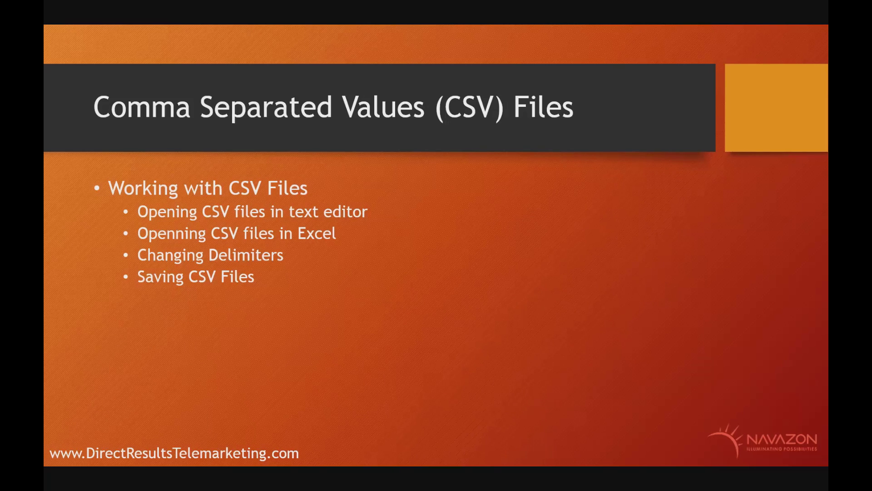
- Advance the slideshow to the Working CSV Files slide
key("Right")
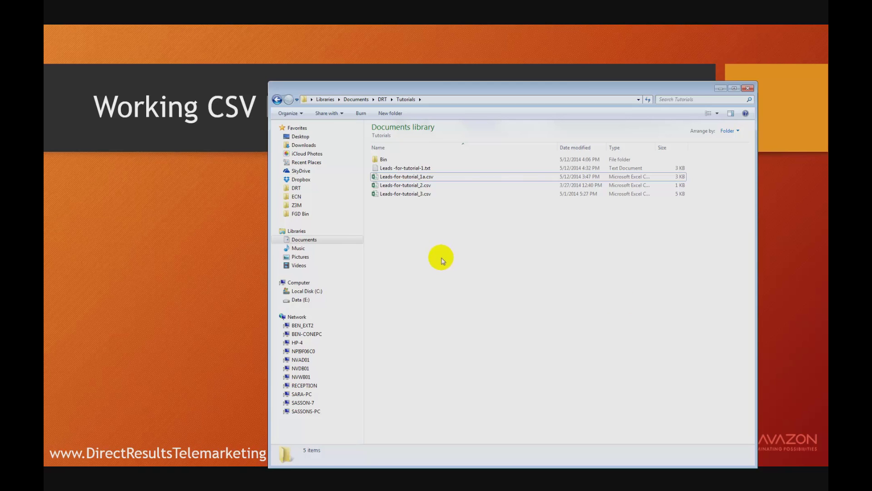
- Open Leads -for-tutorial-1.txt from the Tutorials folder in Notepad with Edit
left_click(428, 195, "shift")
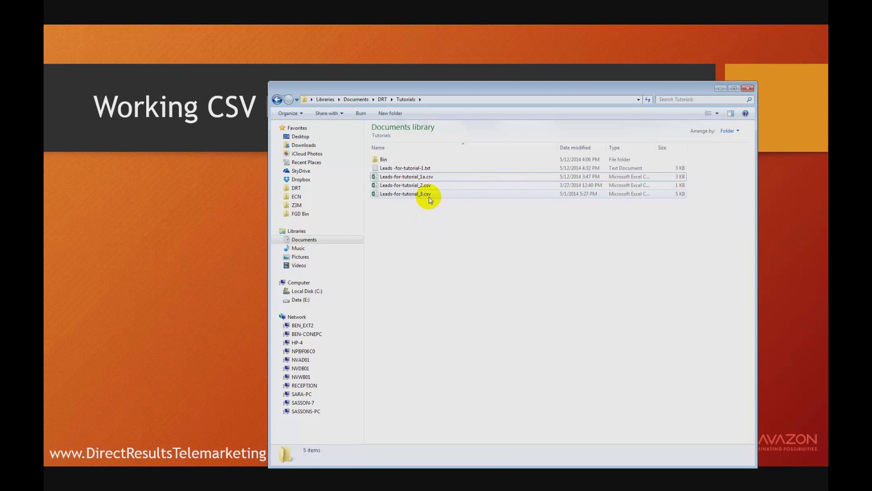
left_click(429, 169, "shift")
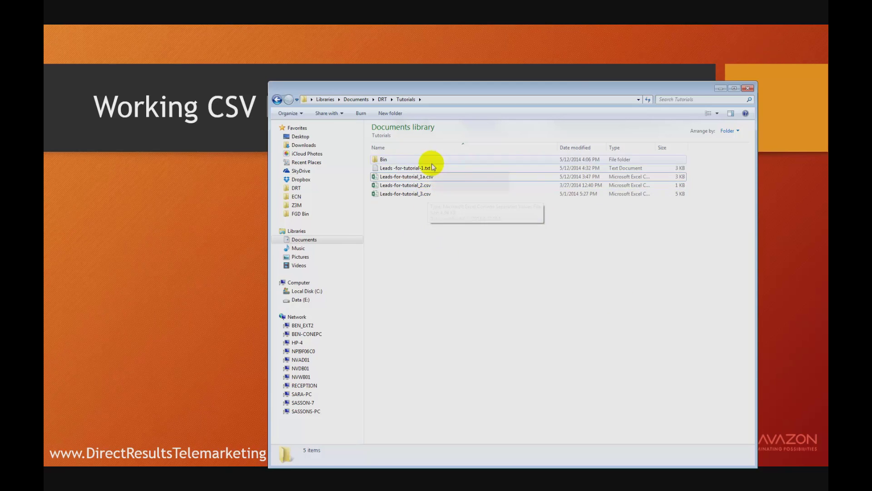
left_click(431, 169)
right_click(430, 169)
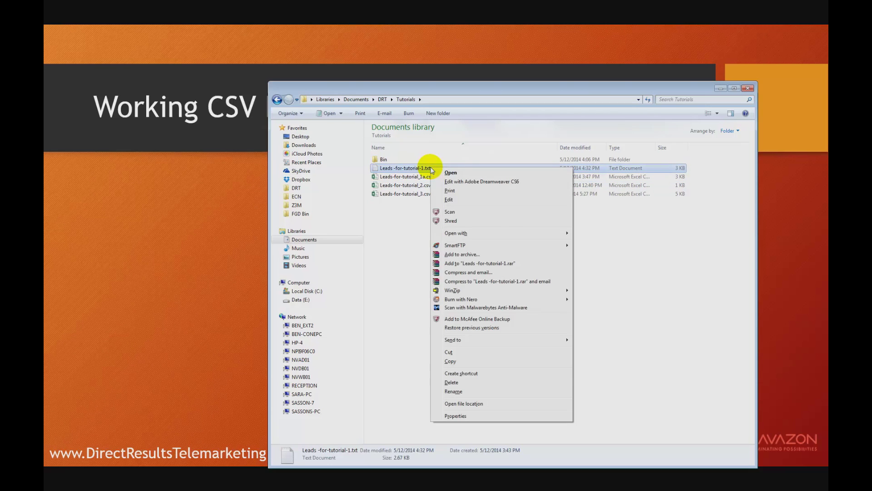
left_click(459, 198)
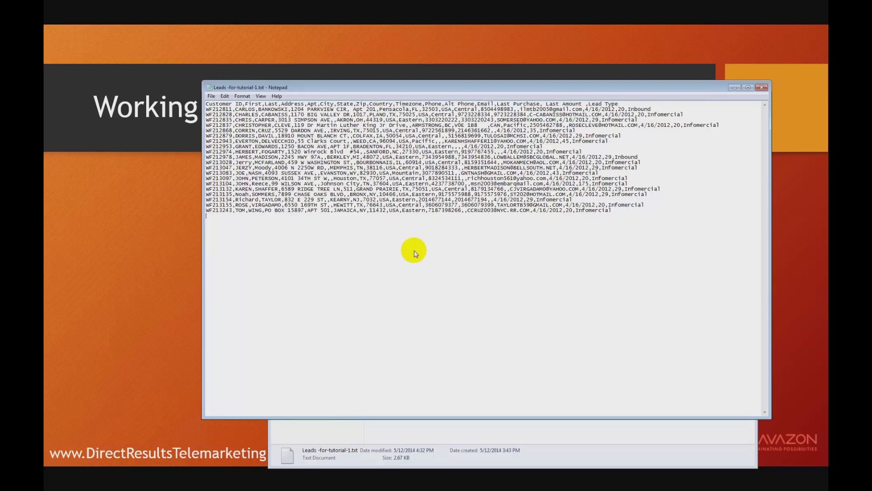
left_click_drag(619, 104, 230, 109)
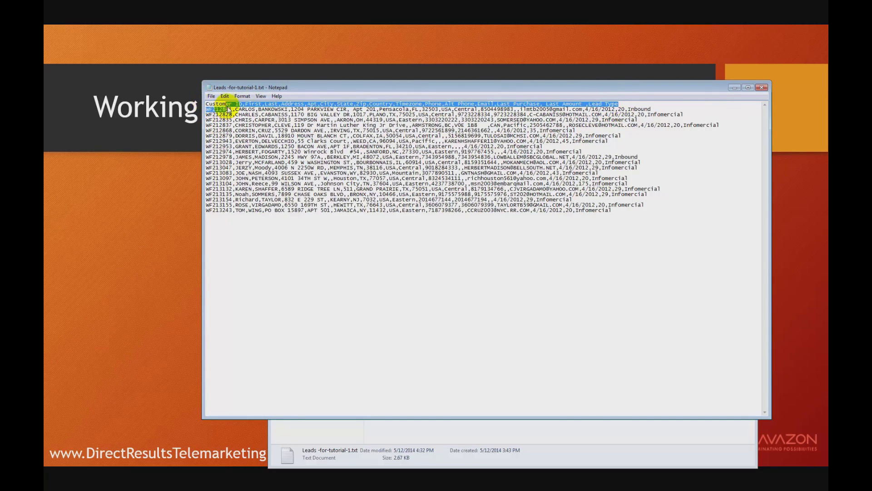
left_click(243, 107)
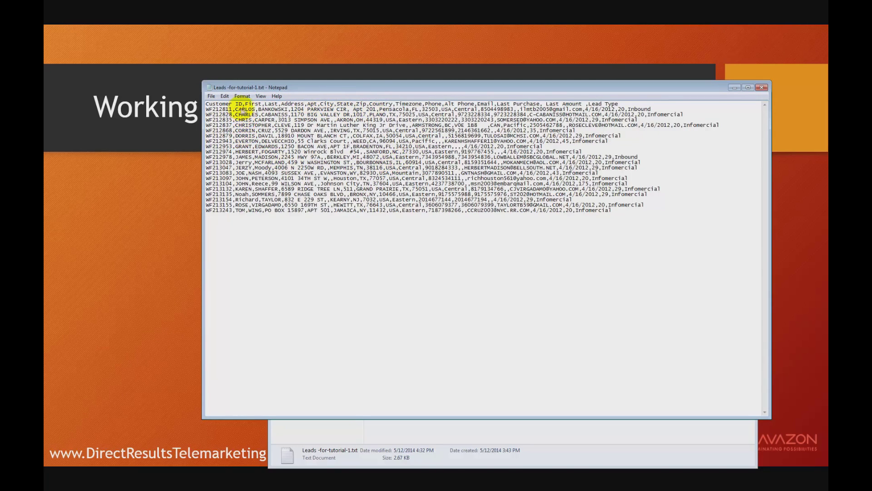
double_click(244, 104)
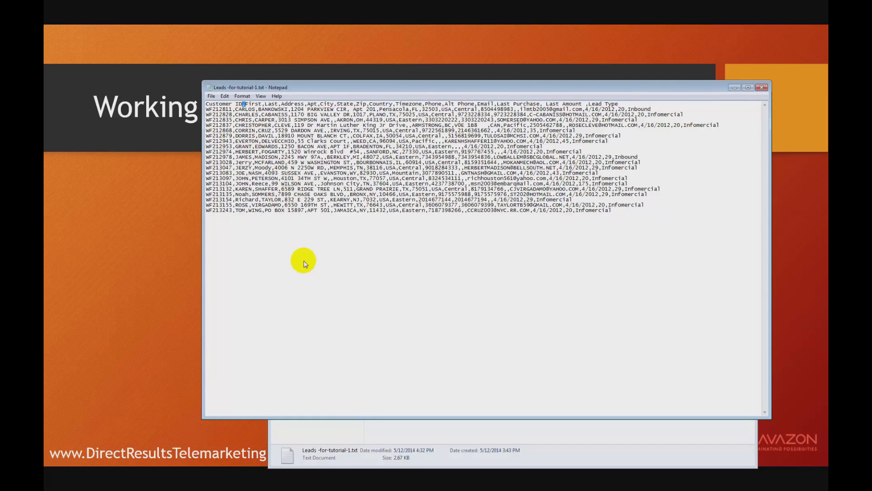
left_click(208, 110)
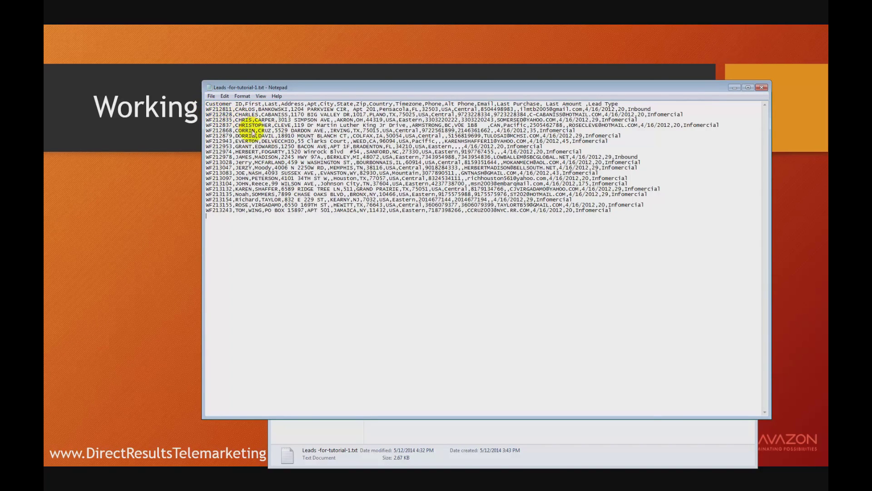
key("ctrl+End")
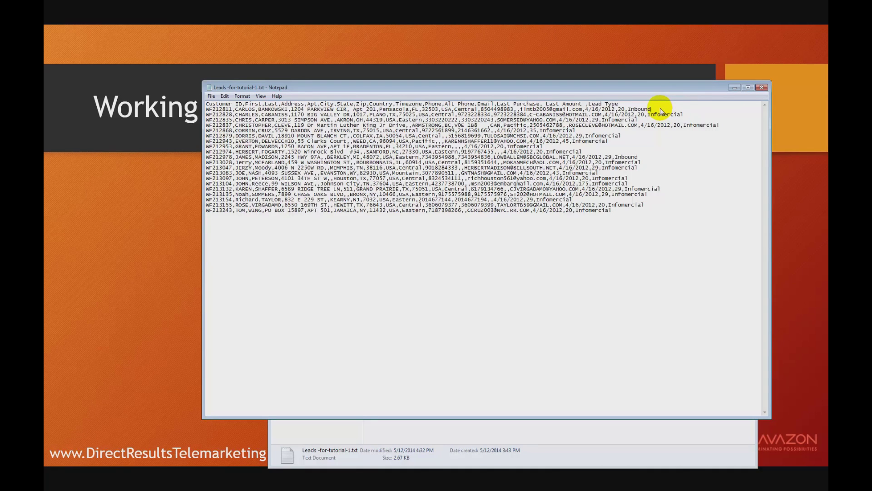
- Join and re-split the first two records, then close the leads file in Notepad
key("Delete")
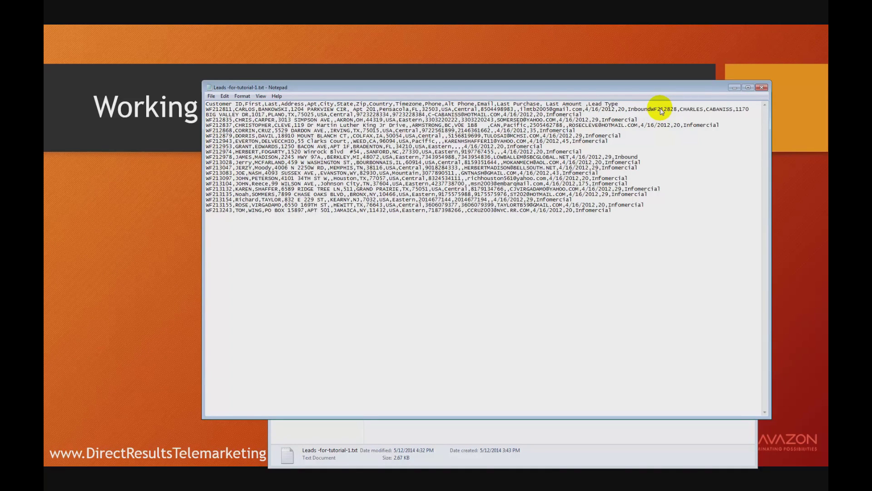
key("Return")
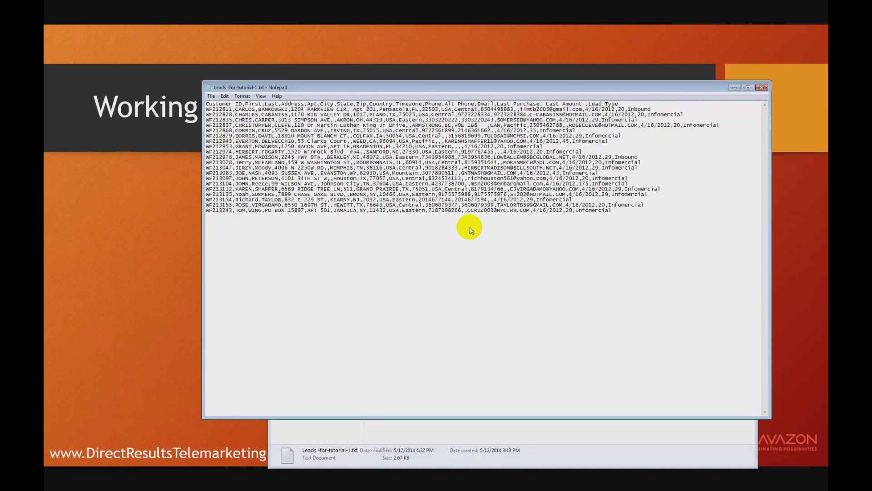
left_click(762, 90)
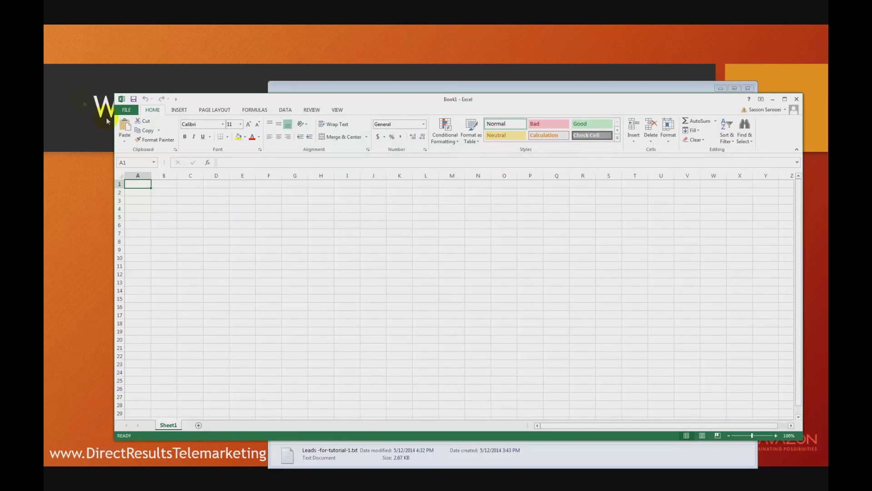
- Open Leads -for-tutorial-1.txt in Excel from Tutorials, with the filter set to All Files
left_click(127, 111)
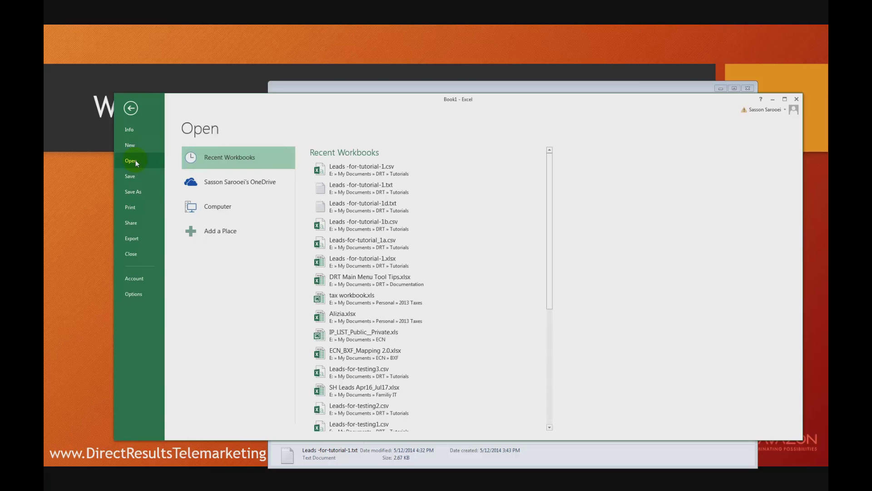
left_click(219, 207)
left_click(338, 181)
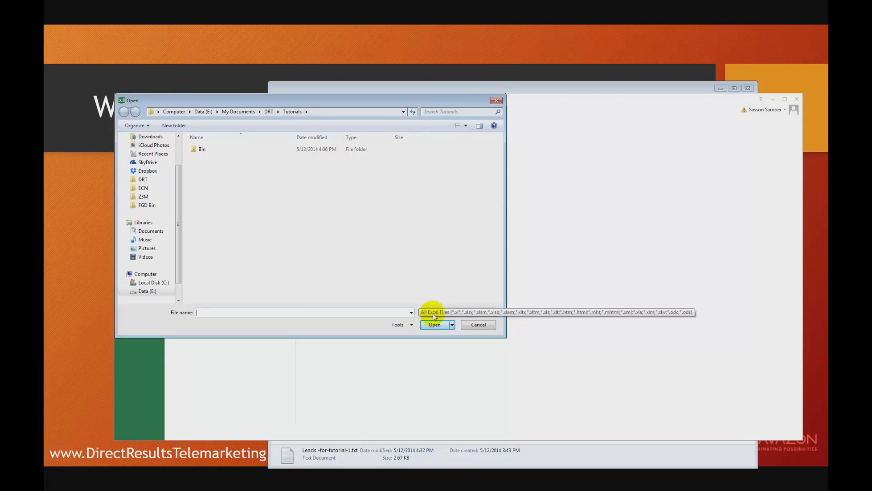
left_click(445, 314)
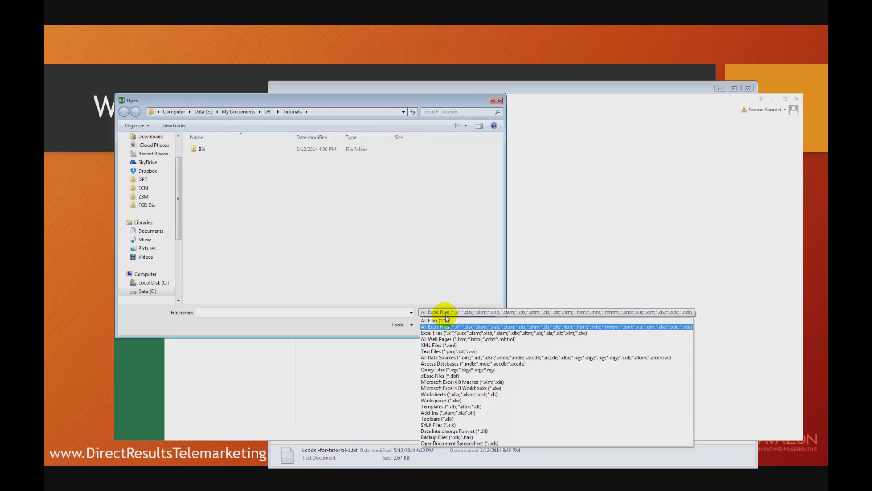
left_click(446, 319)
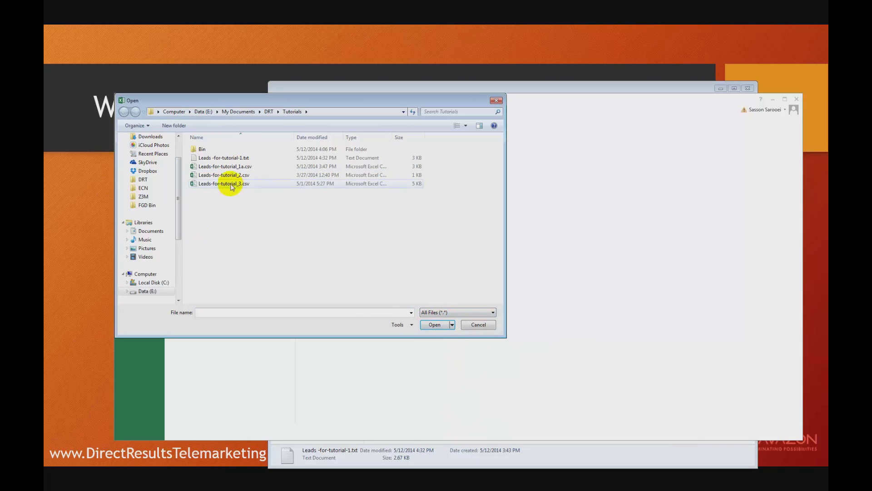
double_click(232, 158)
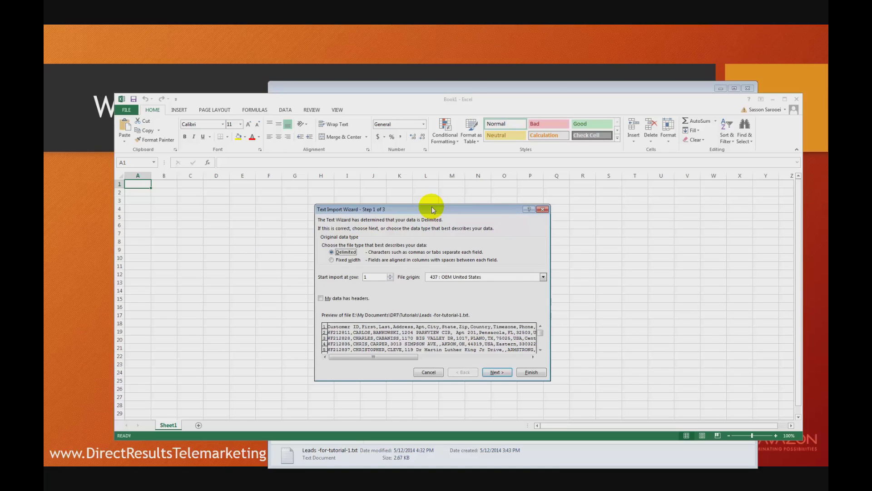
- Import the leads text as Delimited data, with Comma as the only delimiter
left_click(349, 261)
left_click(348, 253)
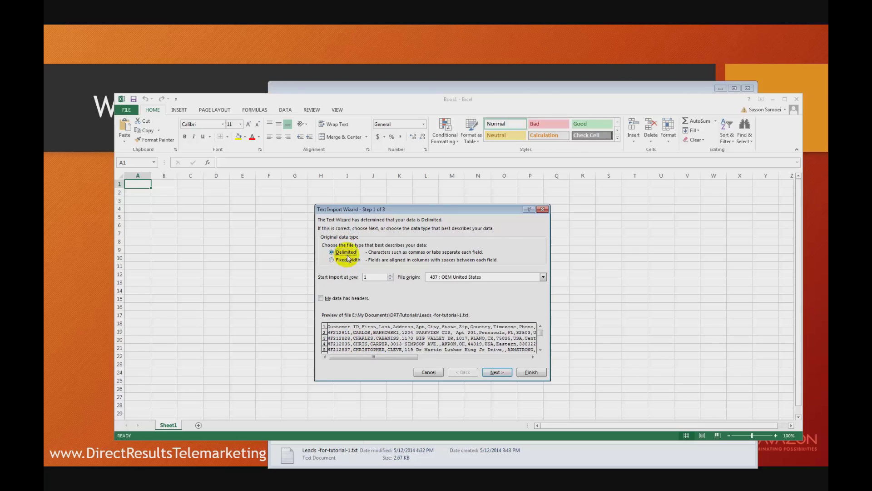
left_click(497, 372)
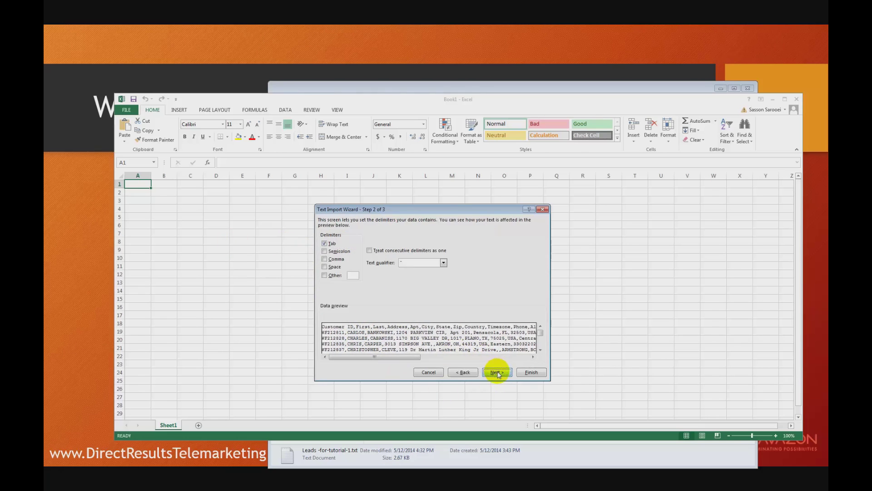
left_click(325, 260)
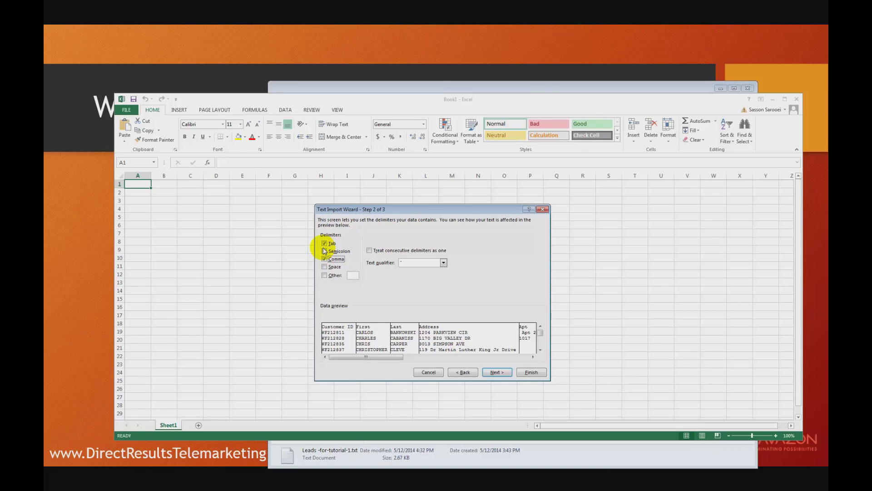
left_click(324, 275)
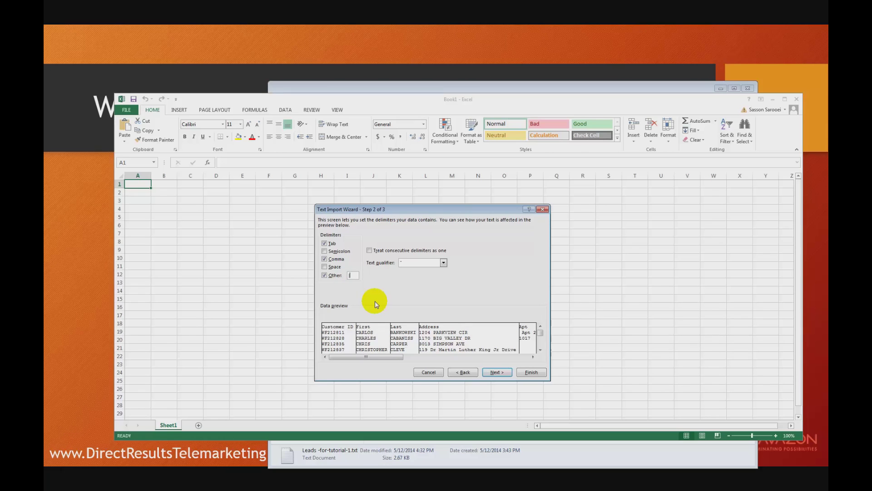
left_click(324, 275)
left_click(325, 243)
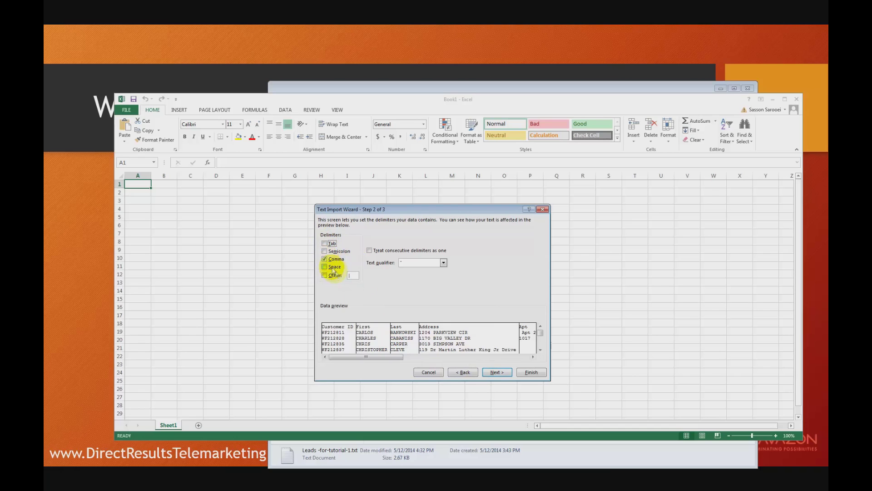
left_click_drag(372, 357, 352, 356)
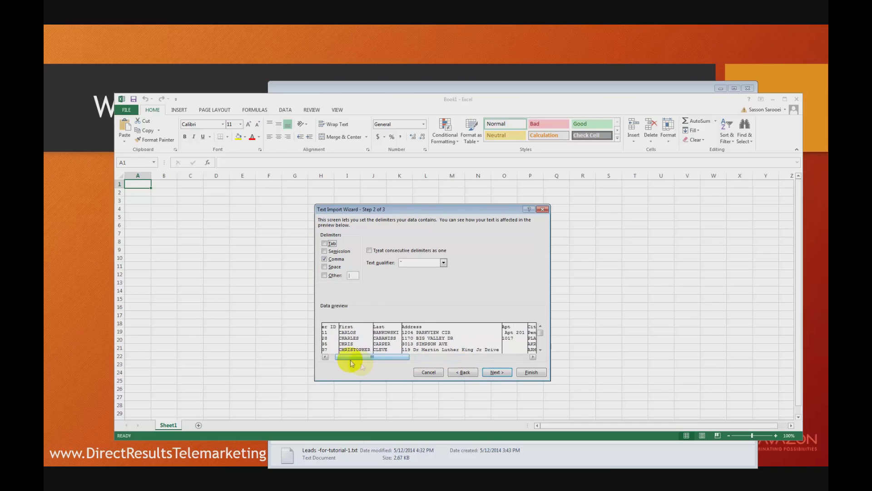
left_click(539, 374)
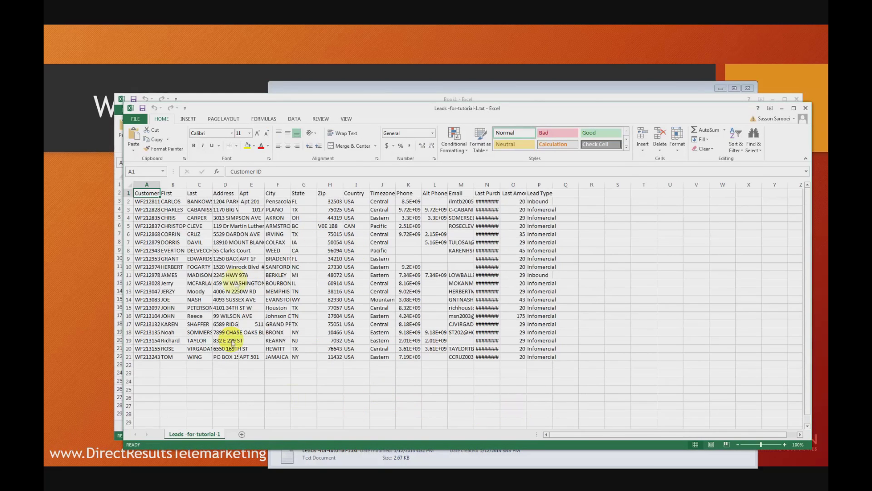
- Widen column A, AutoFit column B, then close the imported leads workbook
left_click_drag(160, 187, 214, 188)
double_click(241, 186)
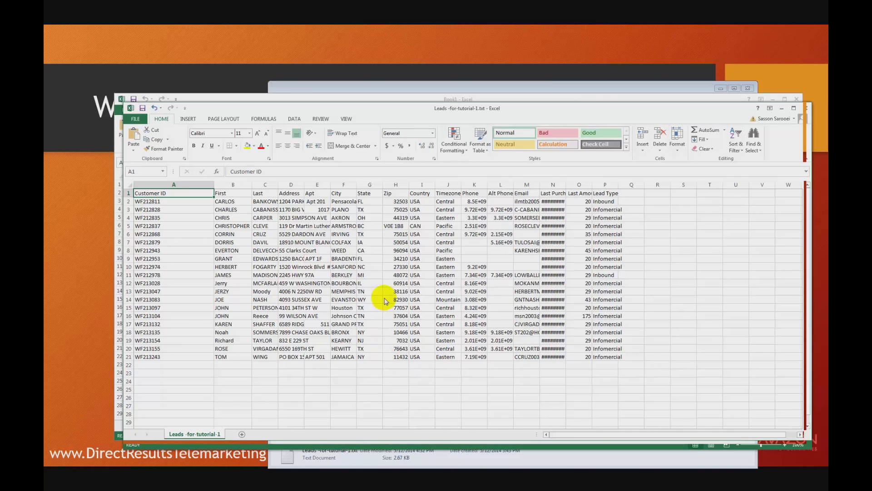
left_click(805, 108)
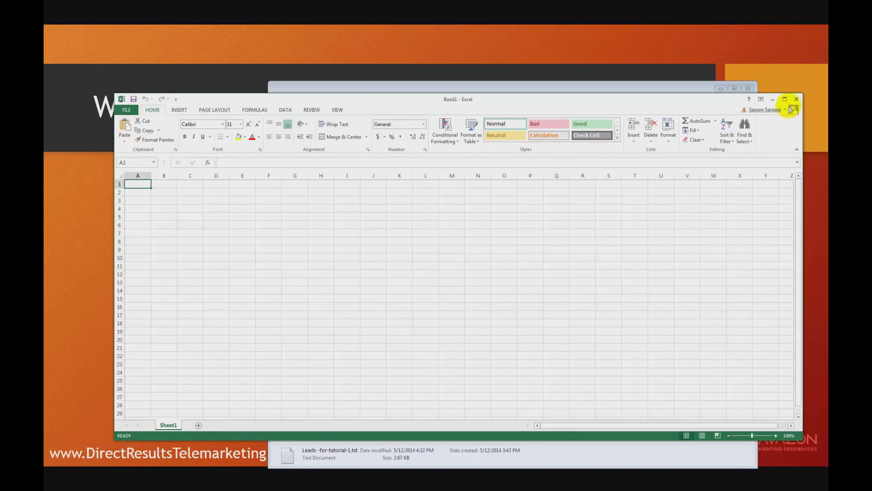
left_click(795, 99)
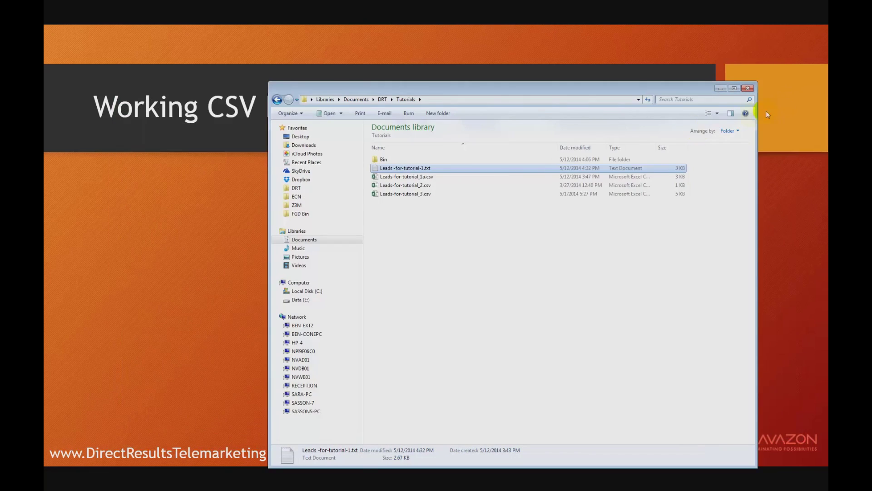
right_click(417, 168)
left_click(438, 202)
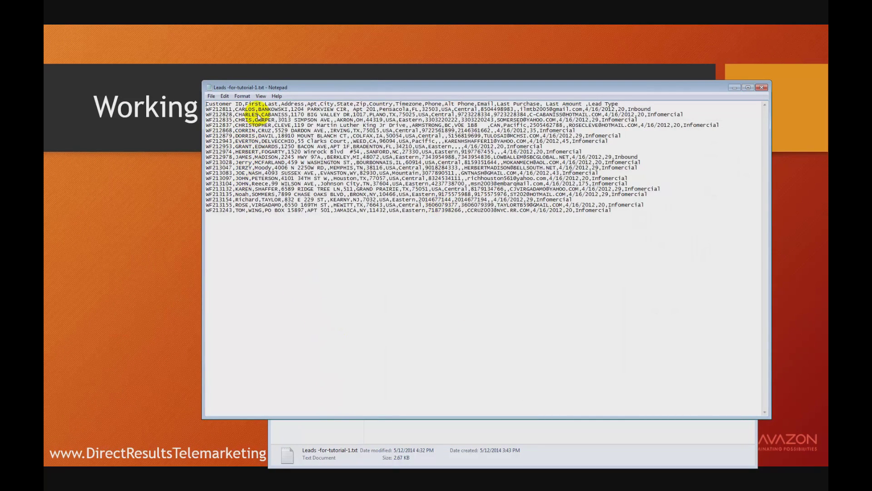
type(", Mary")
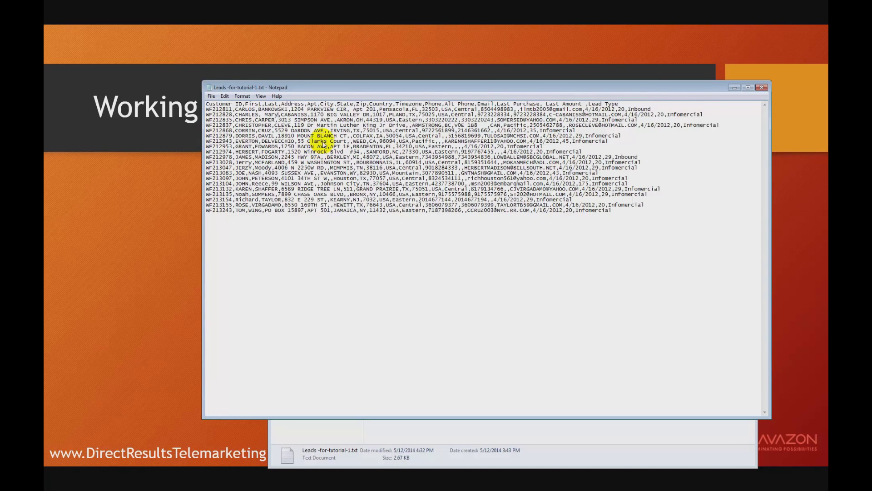
left_click(212, 97)
left_click(228, 124)
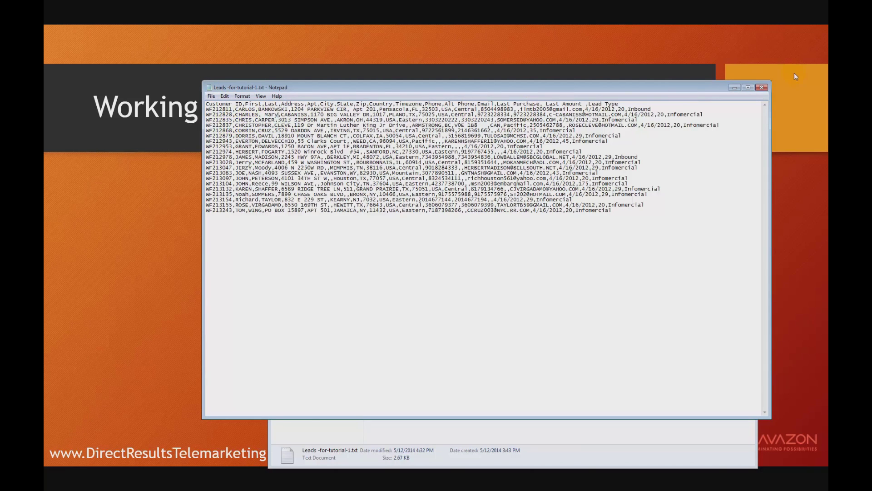
left_click(762, 86)
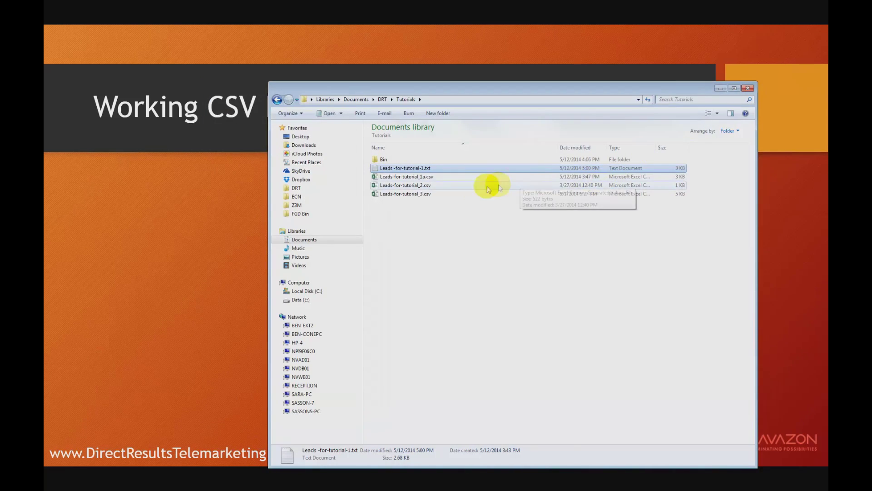
- Back in Excel, reopen Leads -for-tutorial-1.txt from the recent workbooks list
key("alt+Tab")
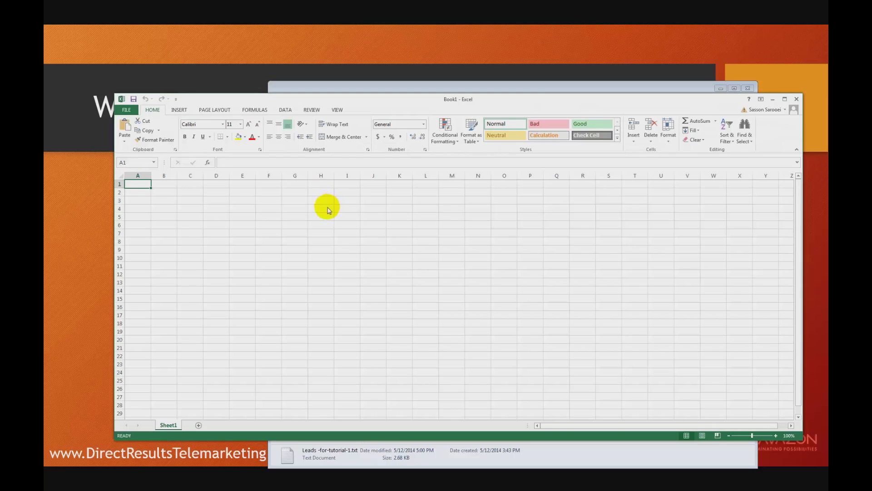
left_click(126, 109)
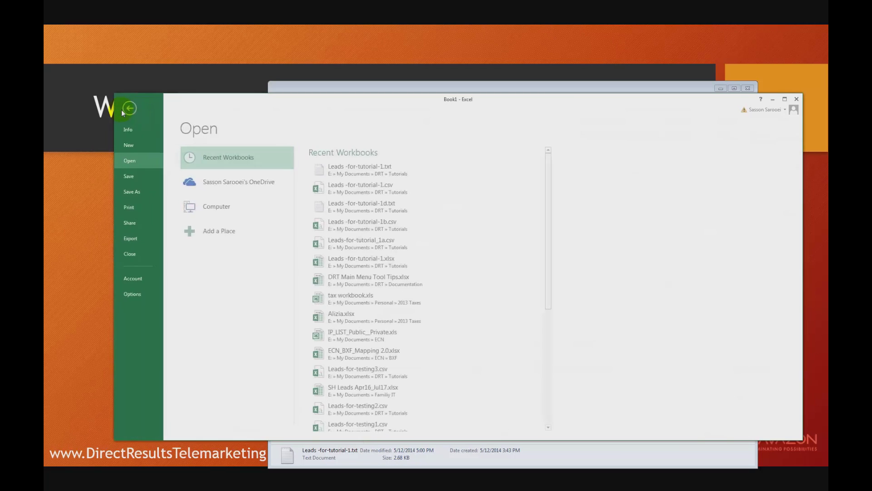
left_click(370, 170)
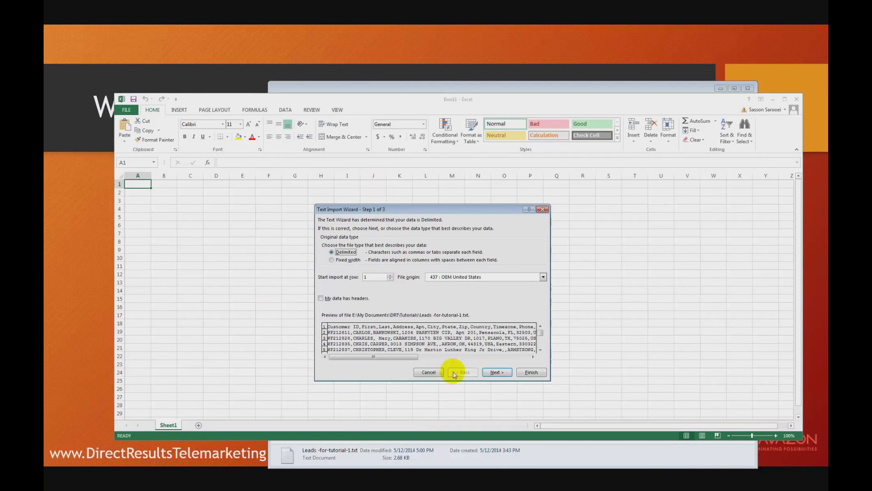
- Finish the re-import with the fields split on commas
left_click(500, 372)
left_click(338, 260)
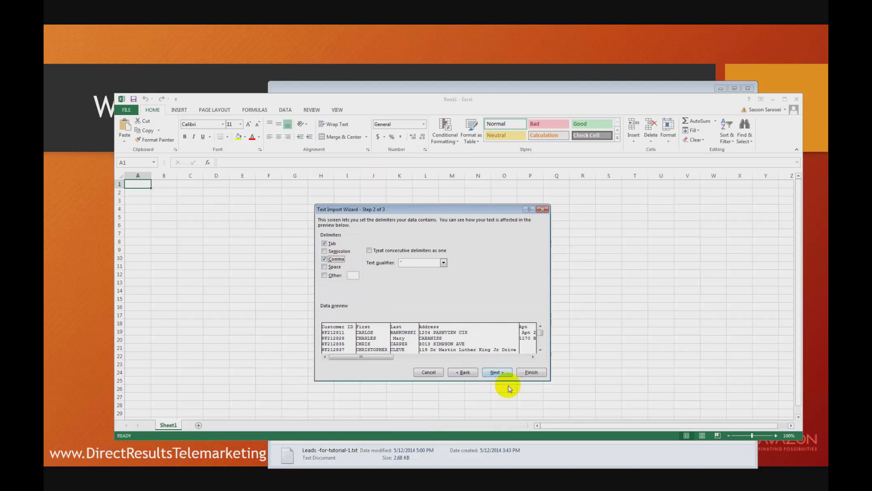
left_click(531, 372)
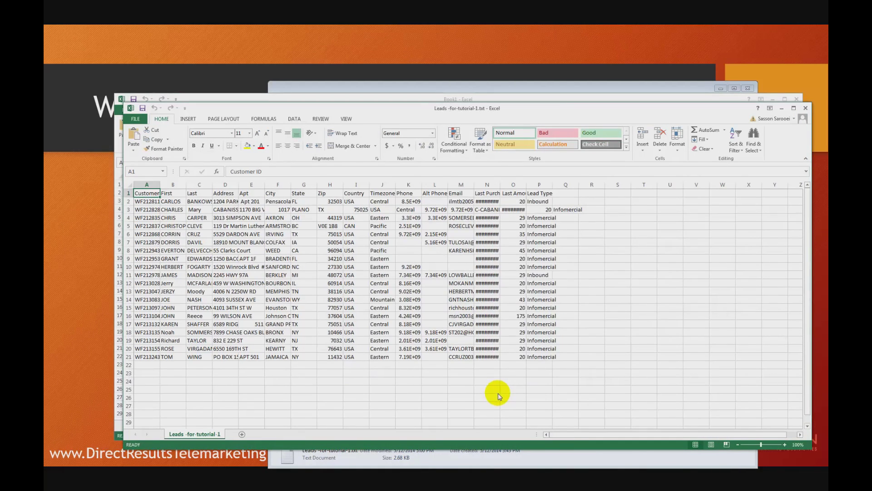
- Inspect row 3, columns B and C, and cell C3 where Mary shifts the record right
left_click(129, 210)
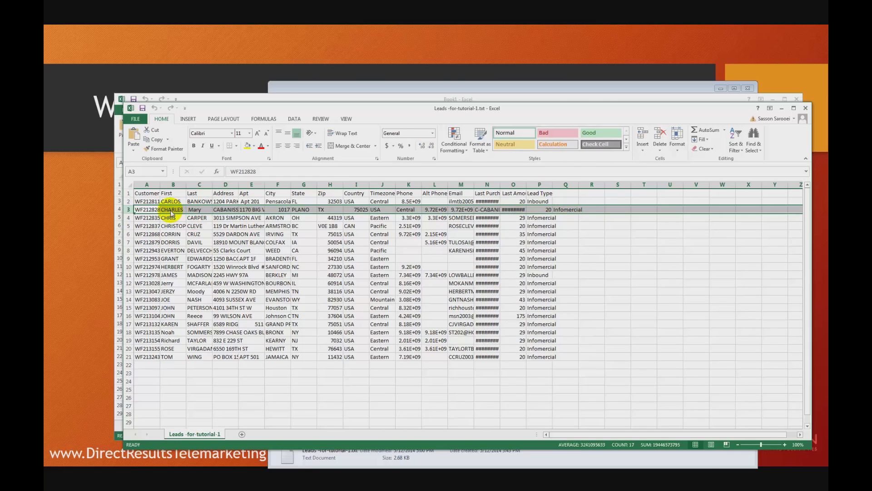
left_click(172, 184)
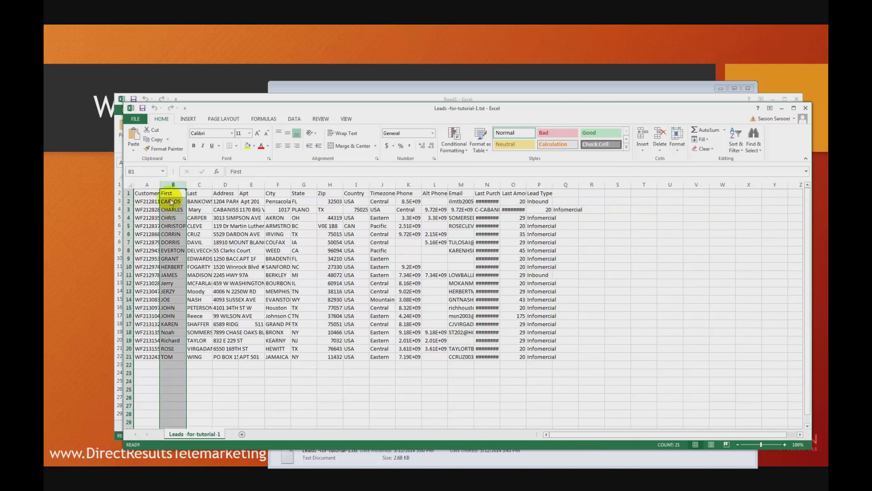
left_click(203, 212)
left_click(199, 184)
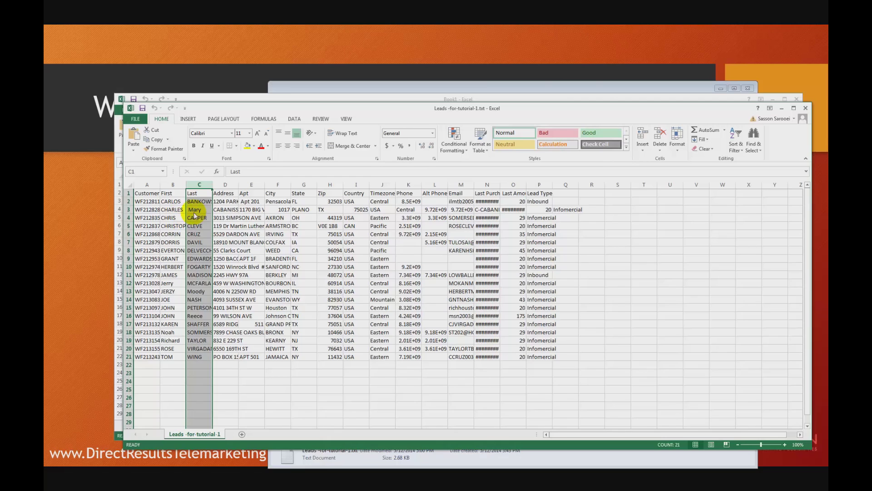
left_click(196, 212)
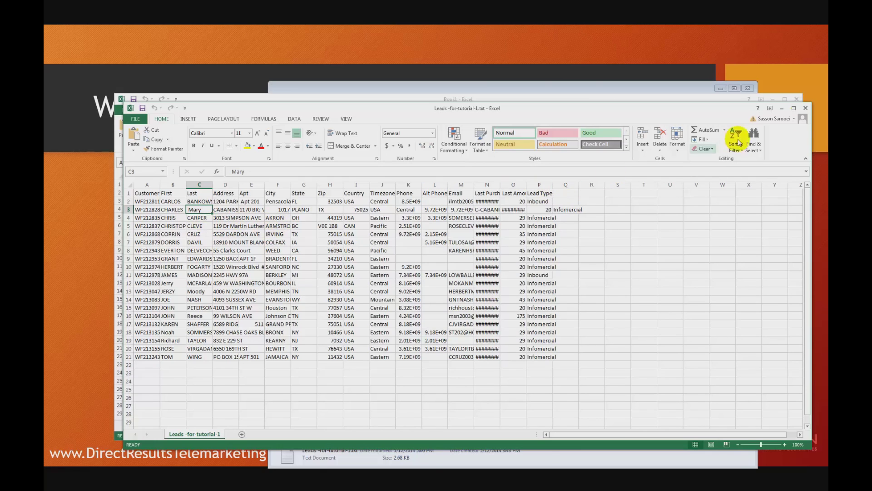
- Set the Windows list separator to the pipe character | in Region and Language, and apply it
left_click(806, 109)
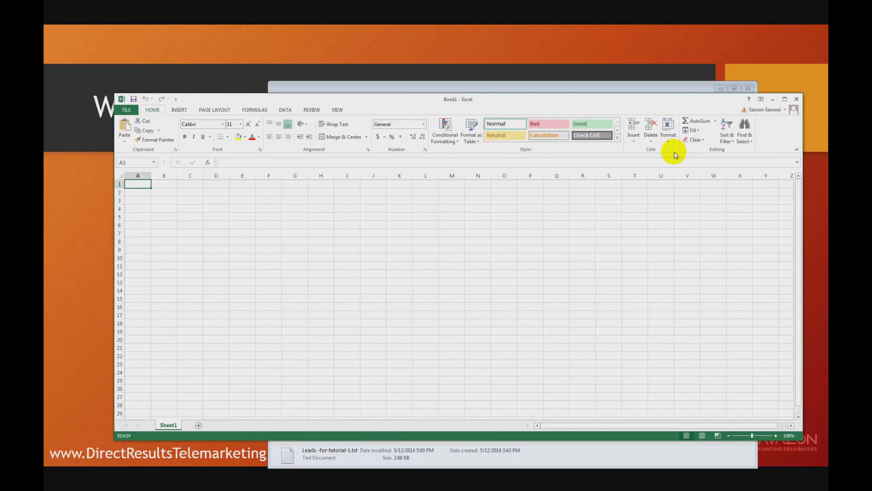
left_click(697, 91)
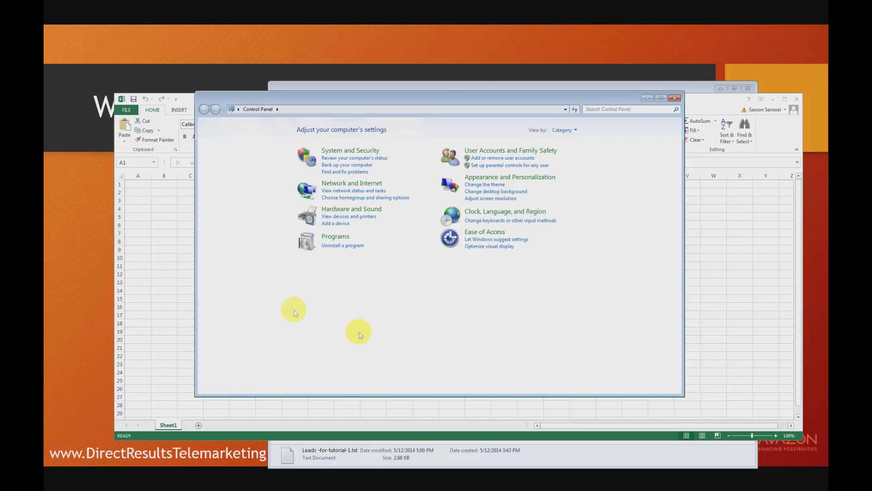
left_click(520, 213)
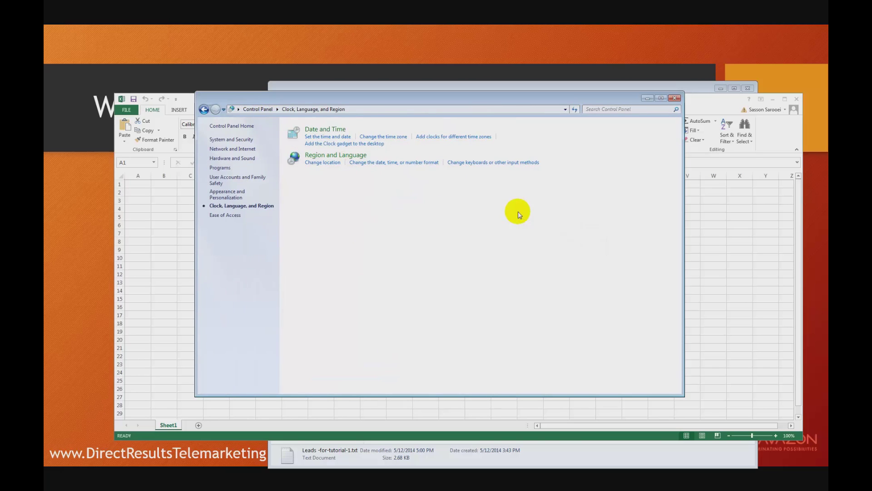
left_click(354, 156)
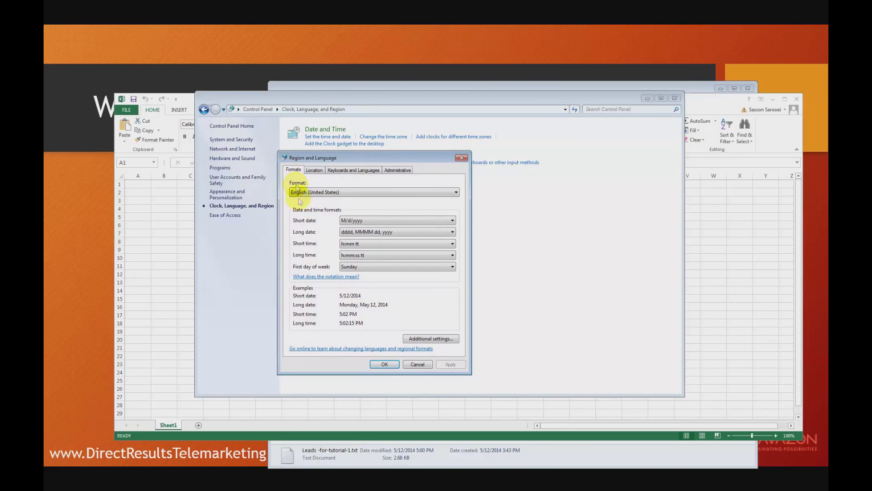
left_click(443, 340)
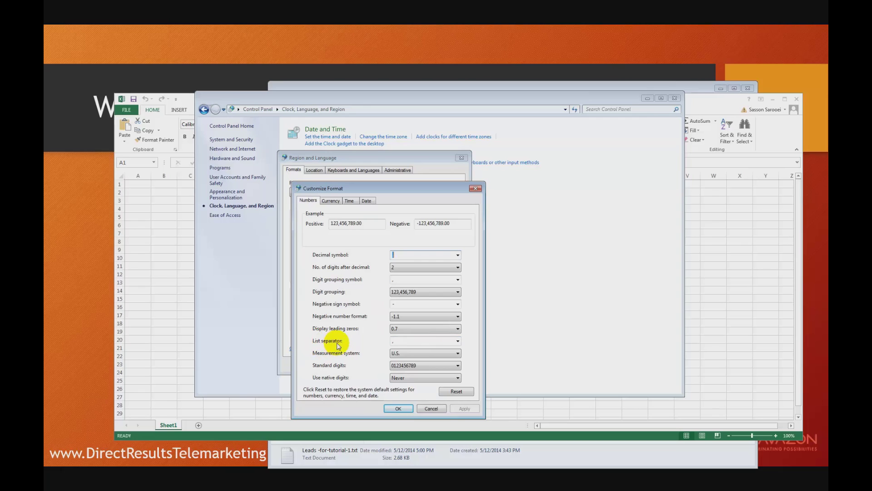
left_click(412, 341)
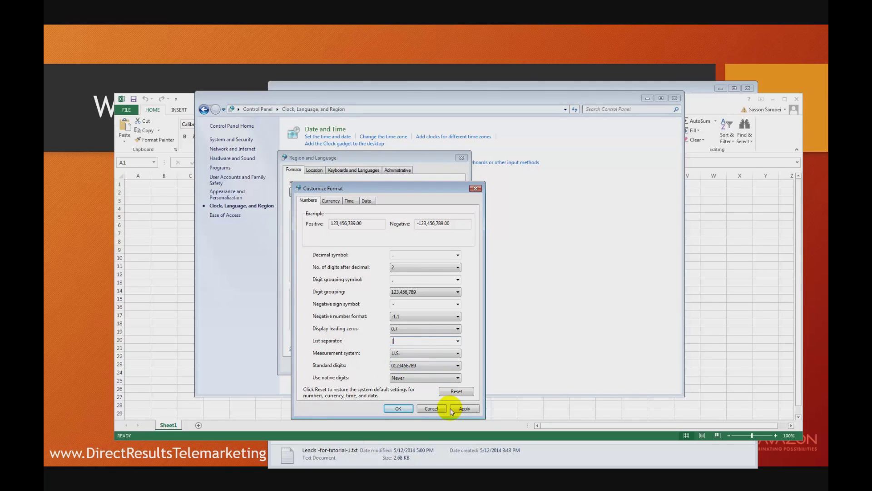
left_click(459, 408)
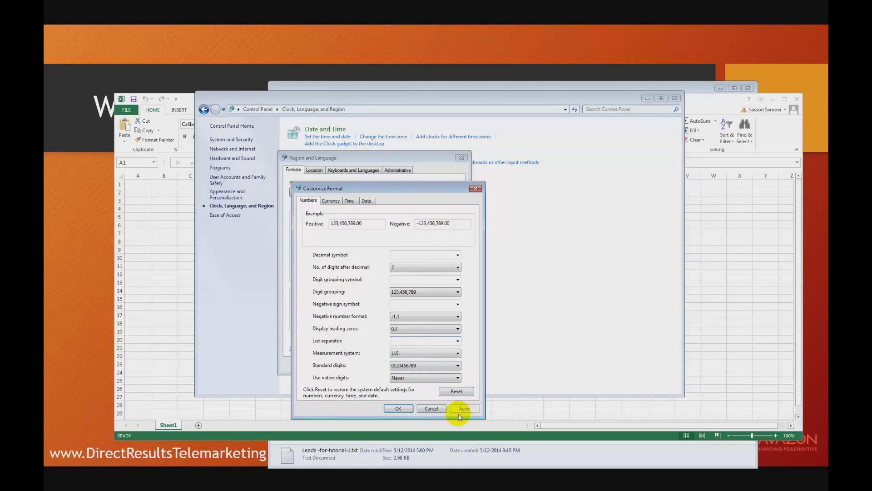
left_click(396, 409)
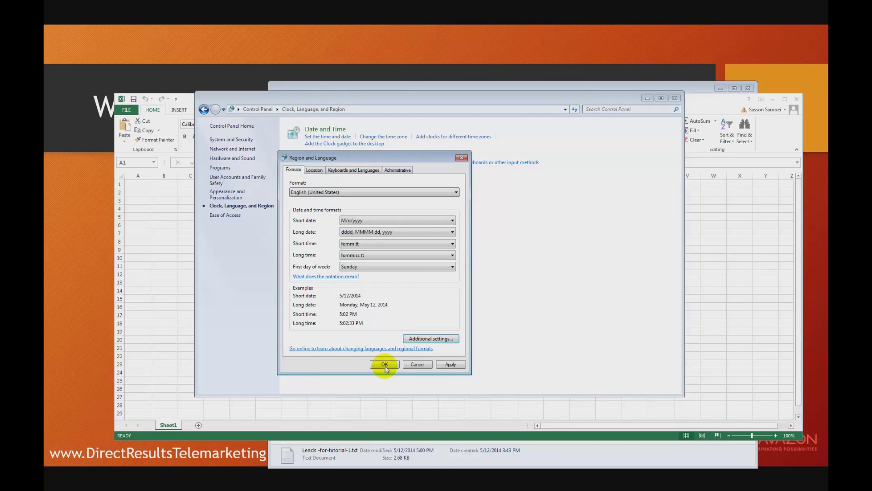
left_click(385, 364)
left_click(674, 98)
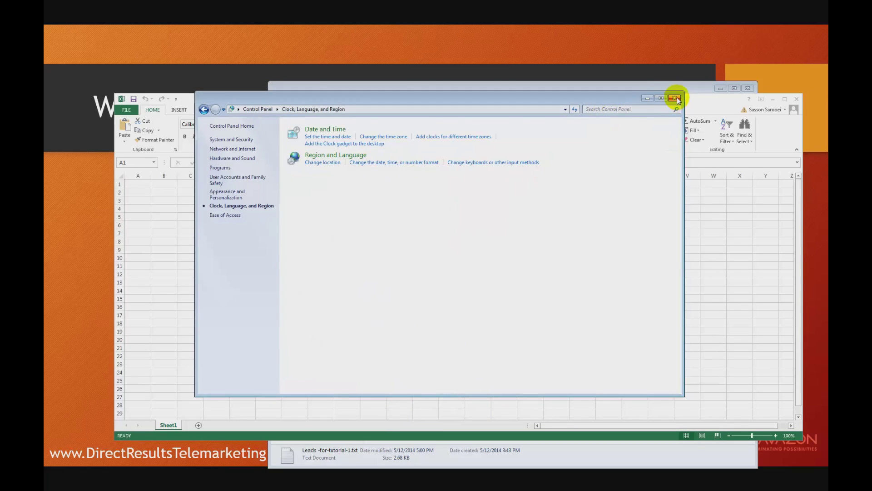
- Reopen Leads -for-tutorial-1.txt and import it split on commas
left_click(127, 109)
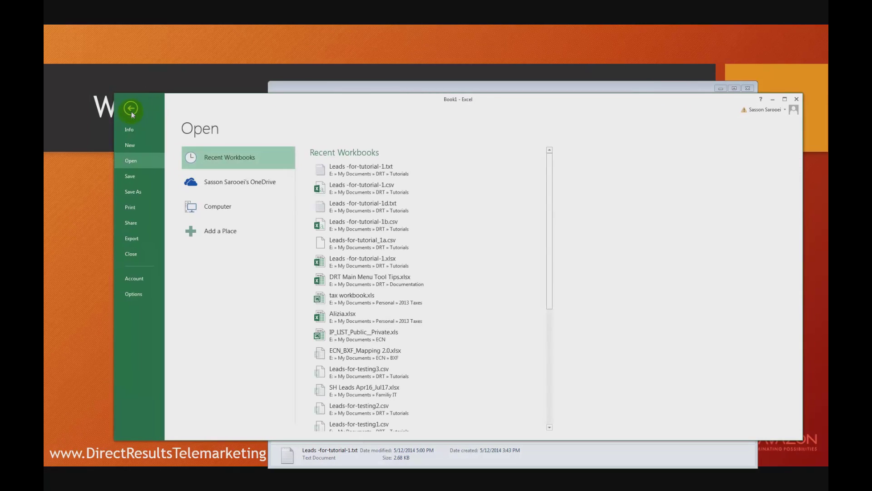
left_click(360, 169)
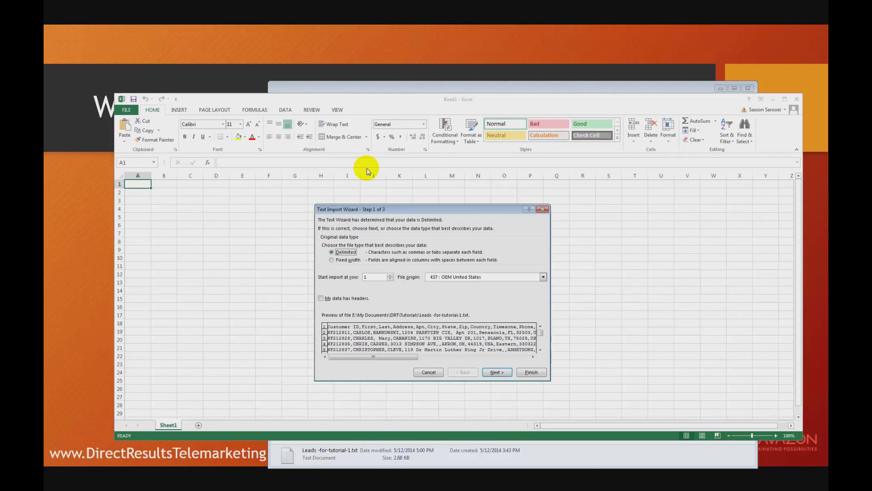
left_click(497, 372)
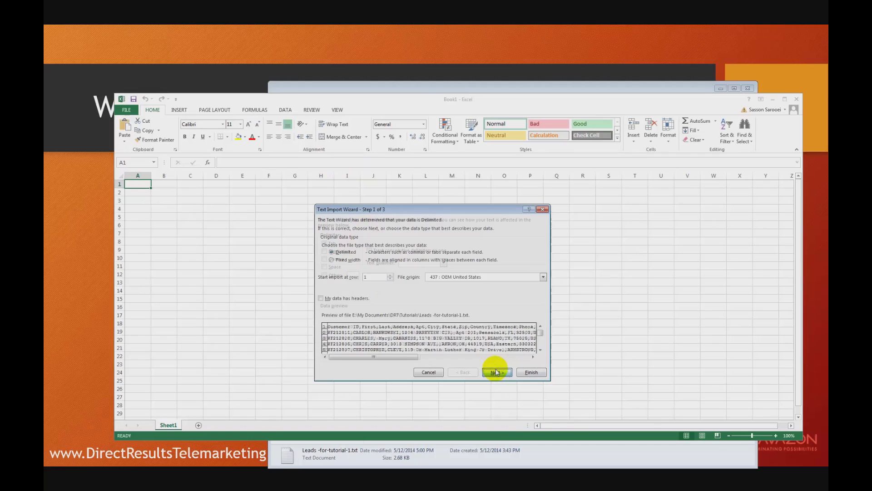
left_click(325, 259)
left_click(534, 374)
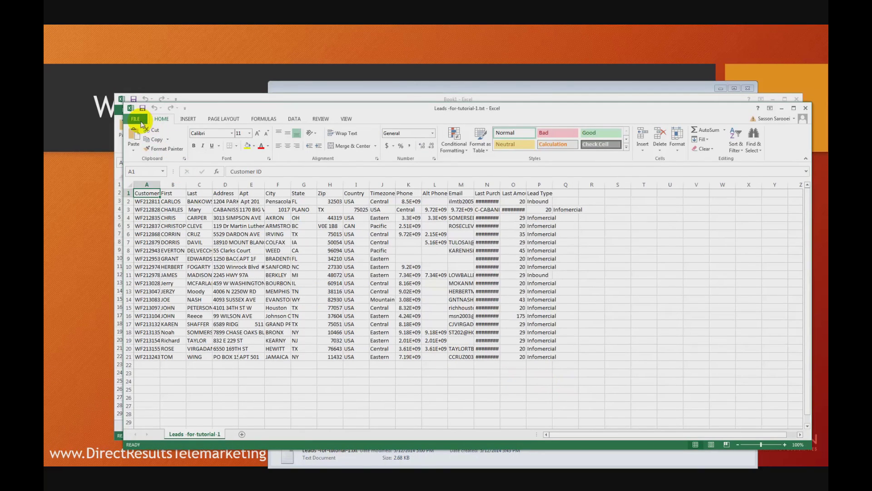
- Save the sheet to Tutorials as CSV (Comma delimited) named Leads -for-tutorial-1a.csv
left_click(142, 124)
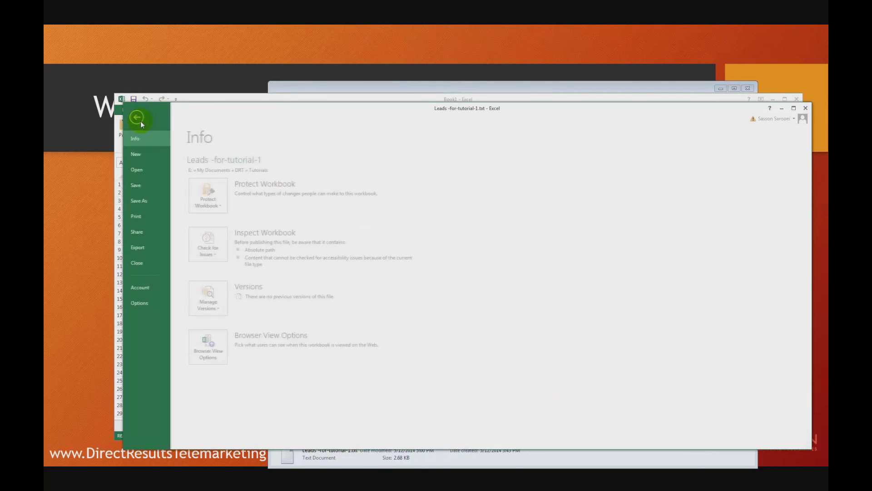
left_click(134, 203)
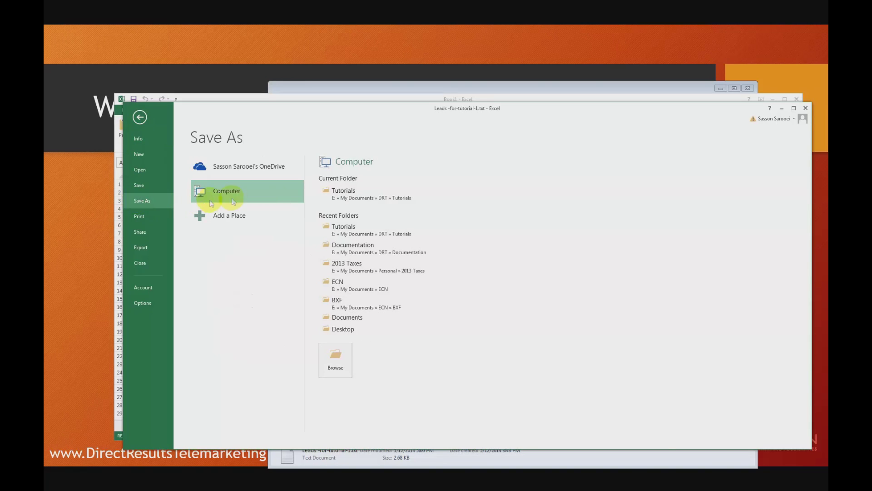
left_click(350, 193)
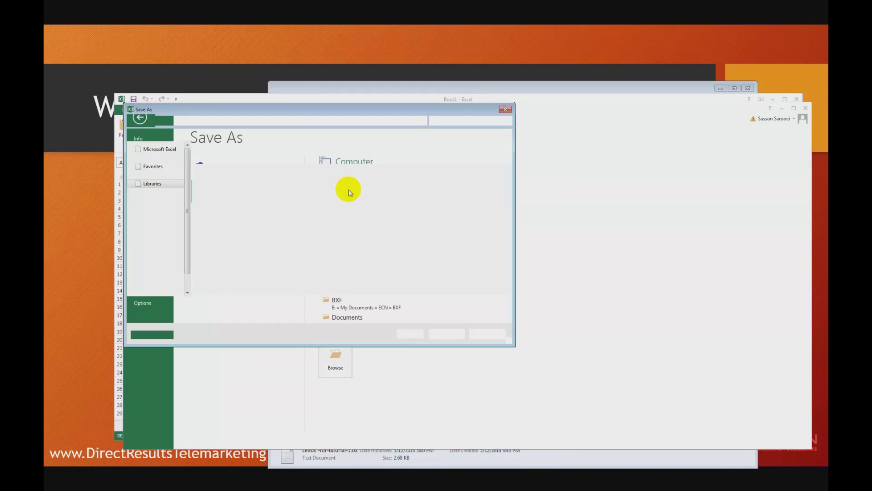
left_click(224, 304)
type("ads -for-tutorial-1a.txt")
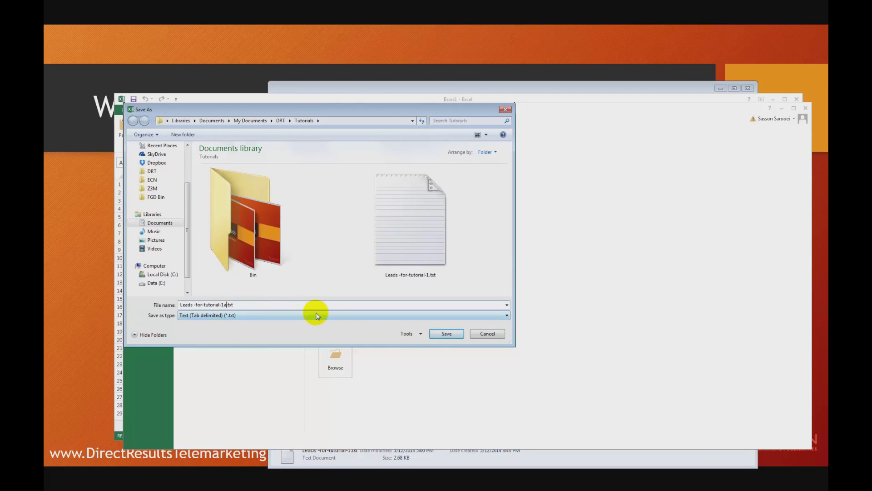
left_click(275, 318)
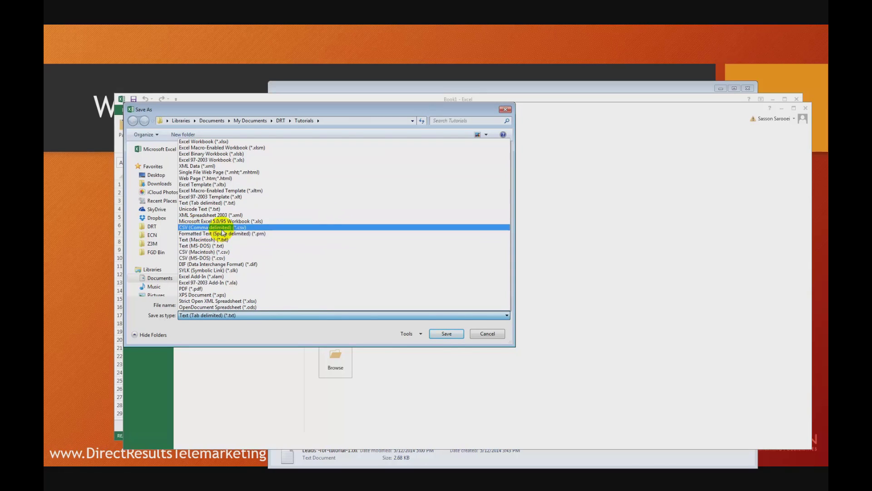
left_click(222, 227)
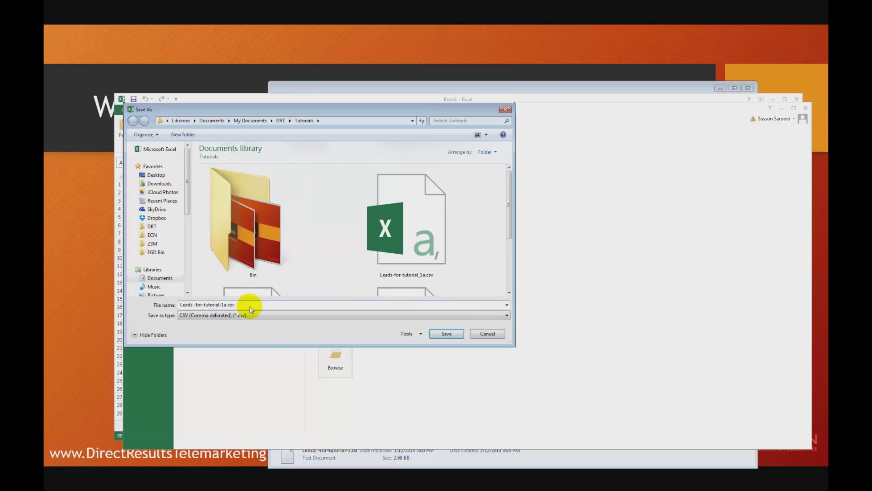
left_click(447, 334)
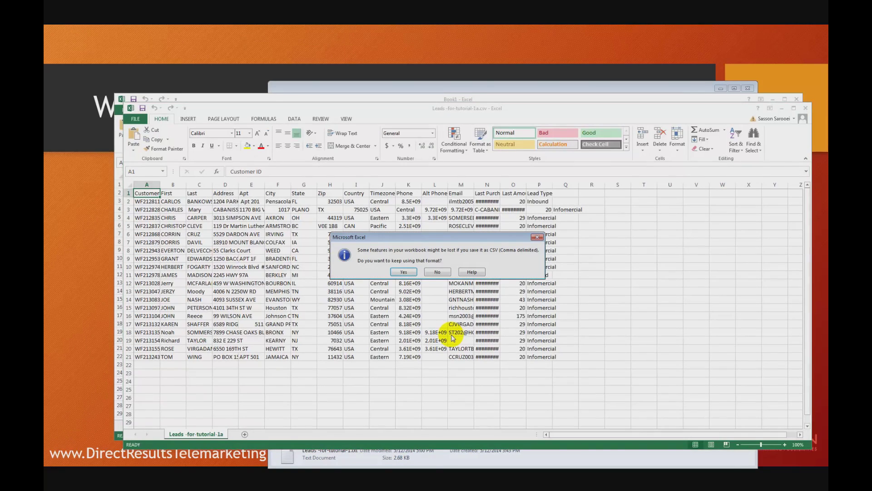
left_click(403, 272)
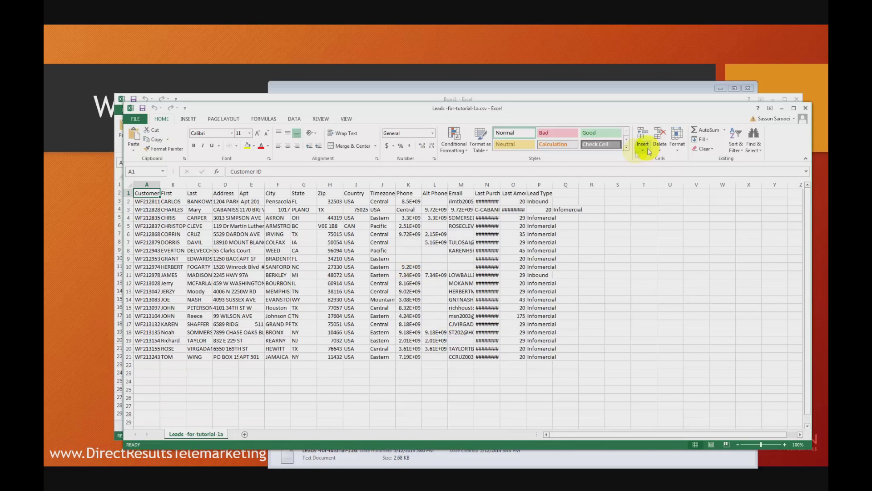
- Close the workbook without saving and select Leads -for-tutorial-1a.csv in Explorer
left_click(805, 108)
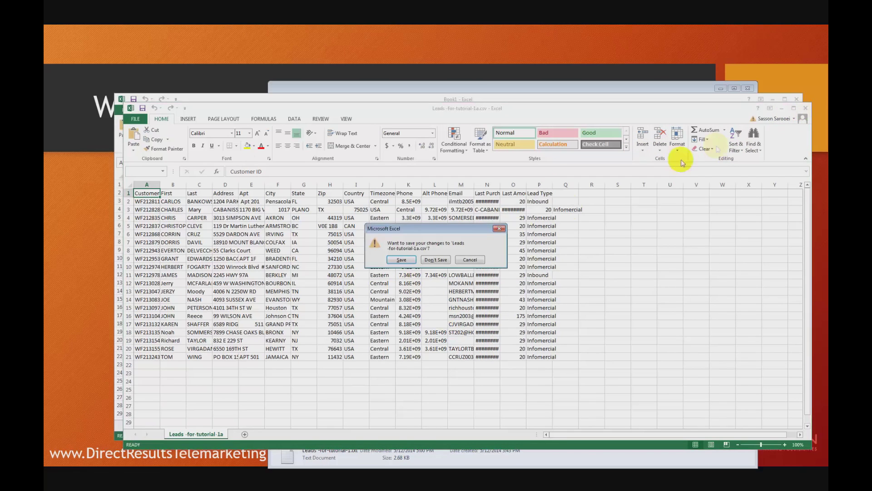
left_click(434, 263)
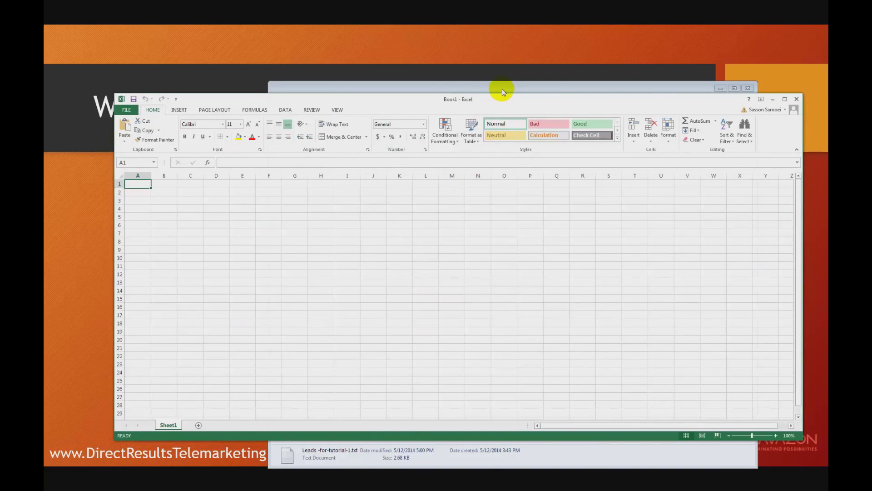
left_click(503, 88)
left_click(422, 176)
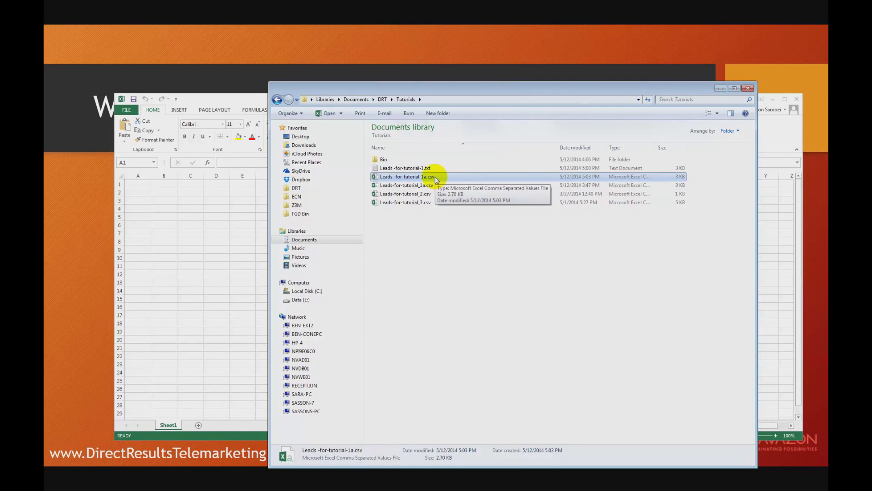
- Open Leads -for-tutorial-1a.csv in Notepad via Edit to view its pipe-separated fields
right_click(435, 178)
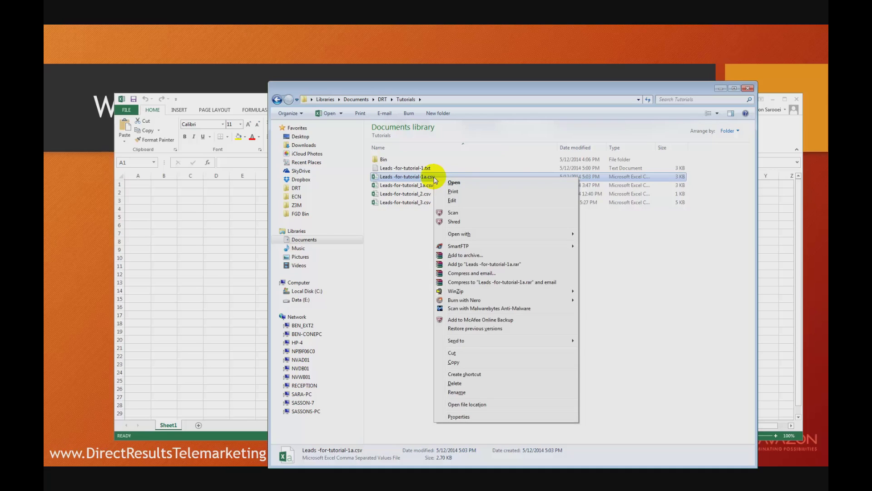
left_click(452, 201)
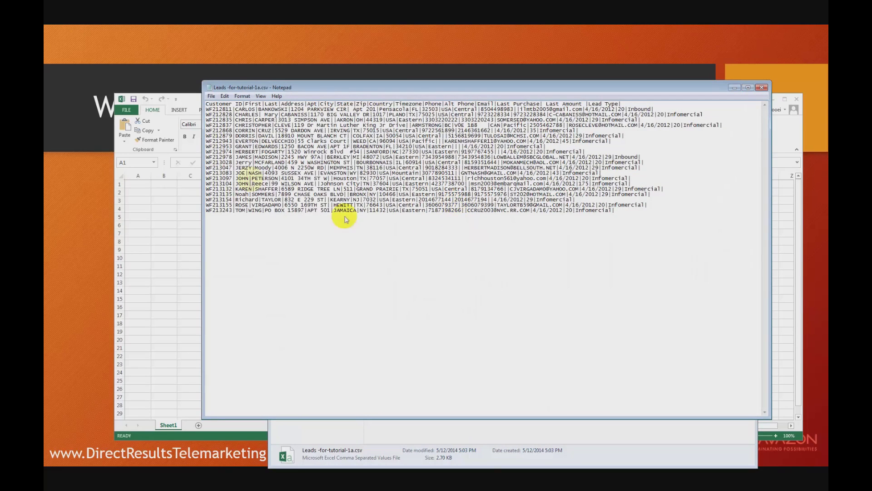